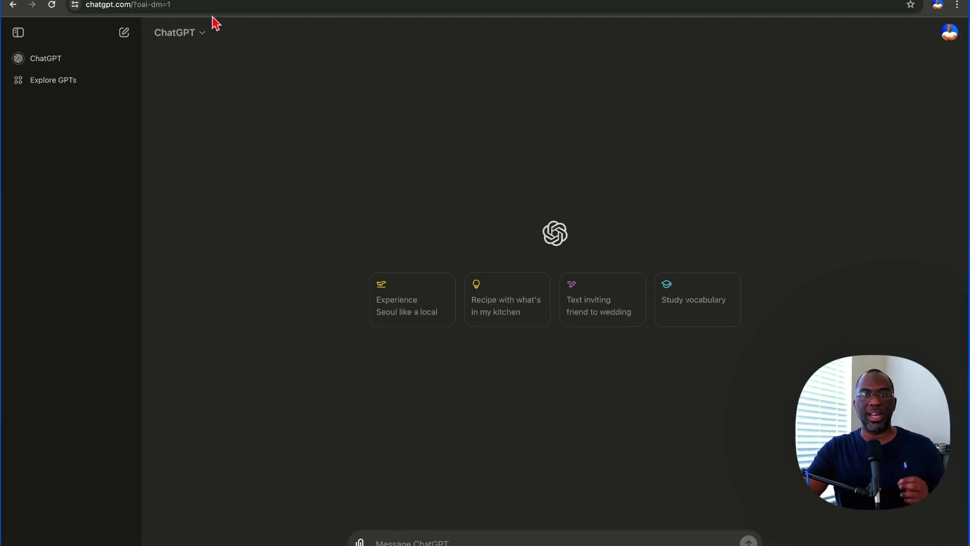
Open the model selector to see the available models and the temporary chat option
click(203, 33)
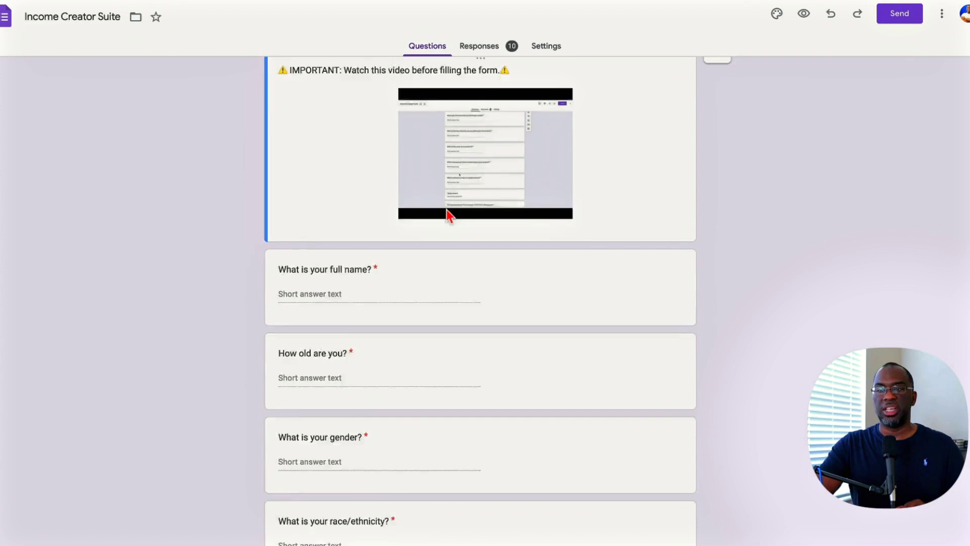
scroll(448, 214, down, 9)
scroll(448, 215, down, 10)
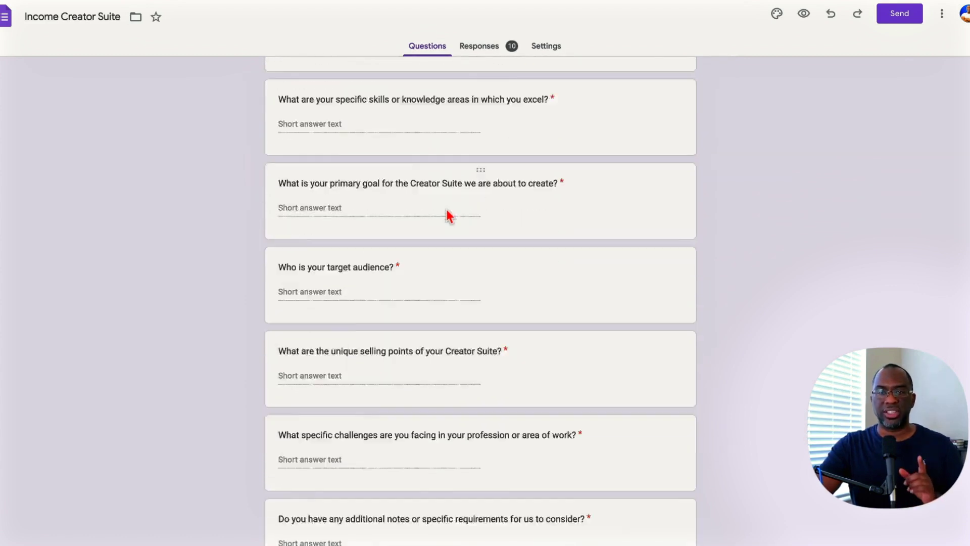
scroll(447, 214, down, 18)
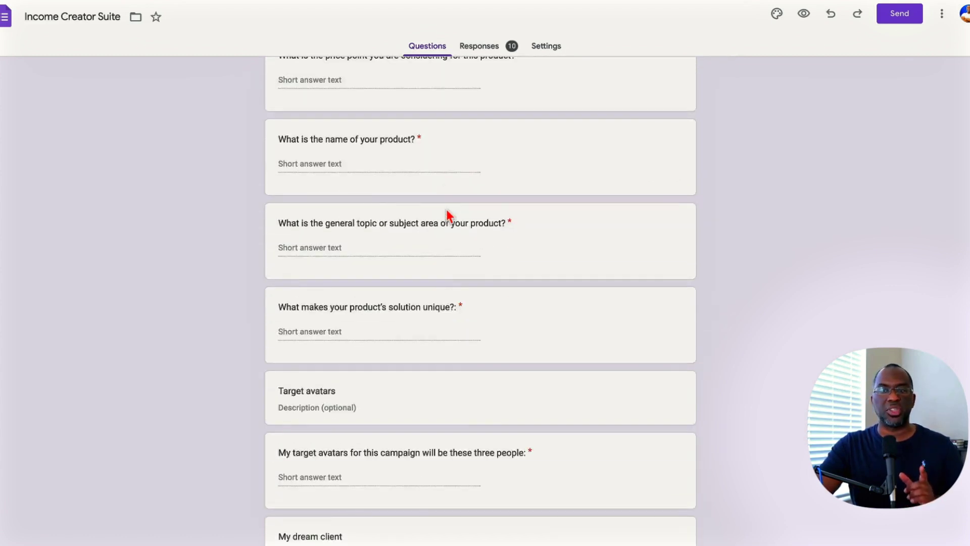
scroll(447, 208, down, 2)
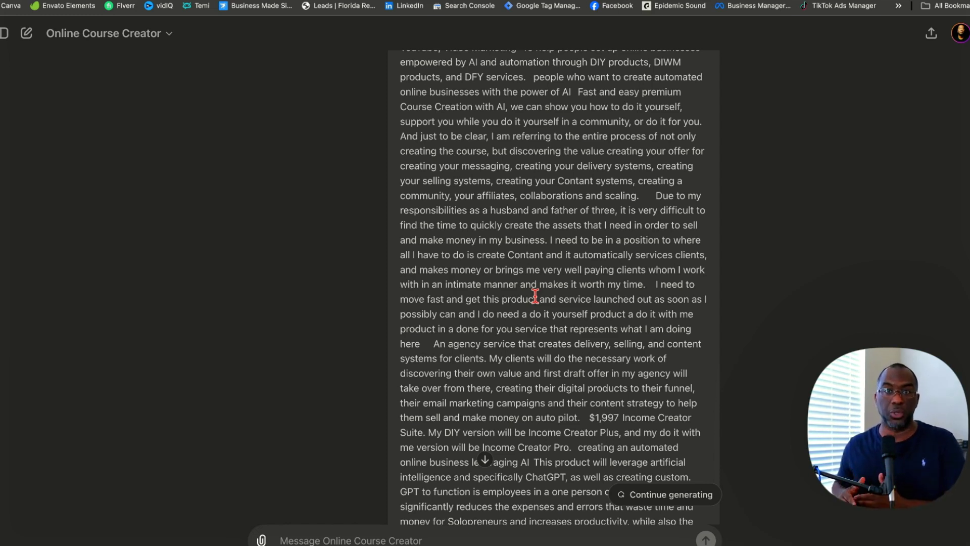
scroll(535, 296, down, 15)
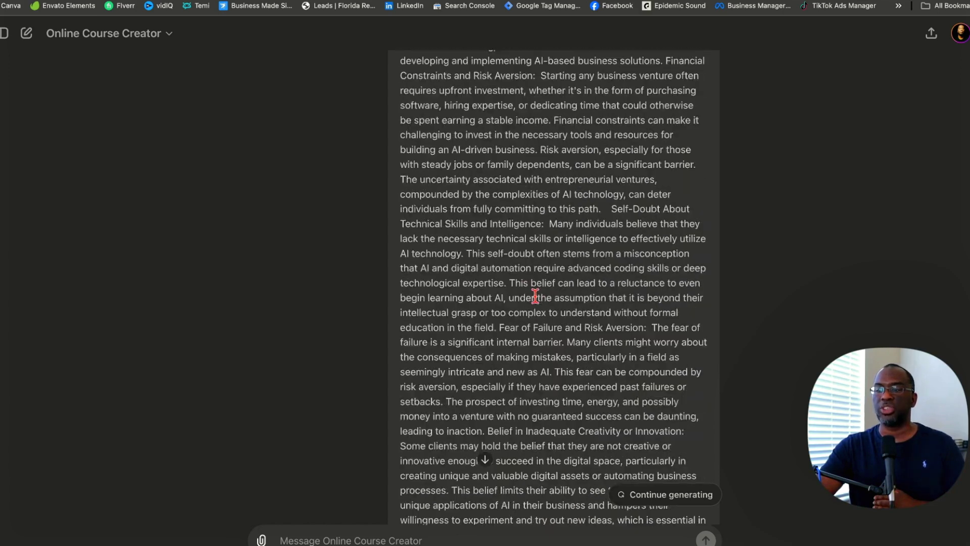
scroll(535, 296, down, 5)
scroll(536, 298, up, 20)
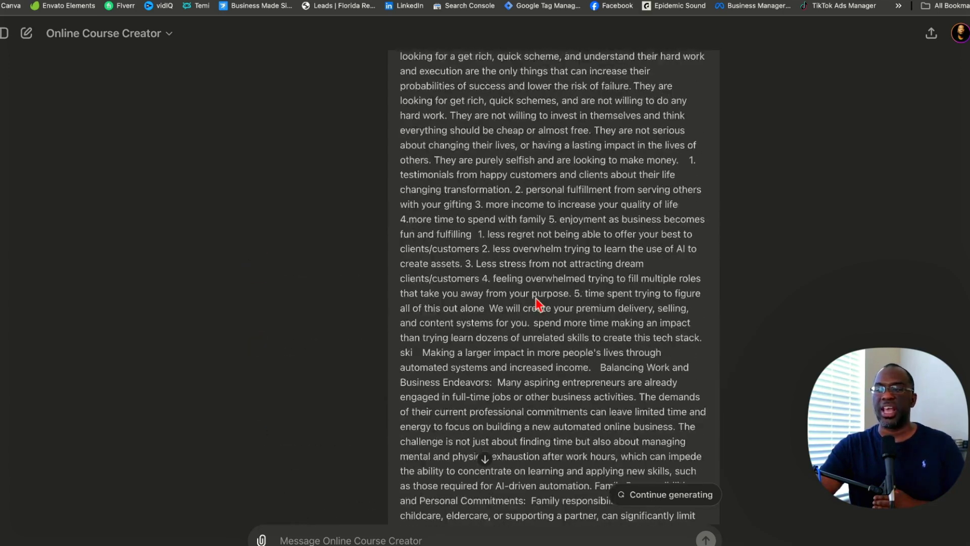
scroll(537, 304, up, 4)
scroll(536, 299, down, 8)
scroll(536, 298, up, 1)
scroll(536, 296, down, 15)
scroll(535, 296, up, 20)
scroll(535, 295, down, 12)
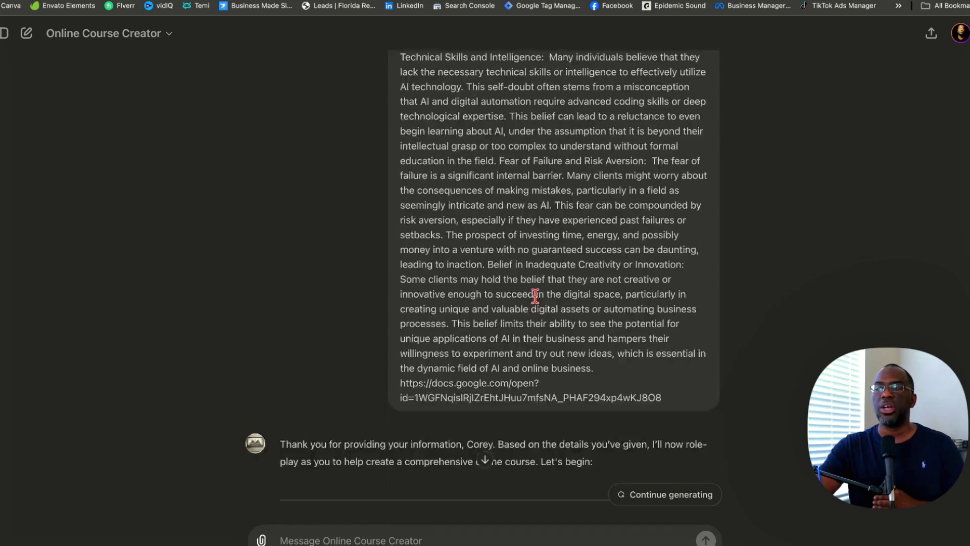
scroll(535, 296, up, 15)
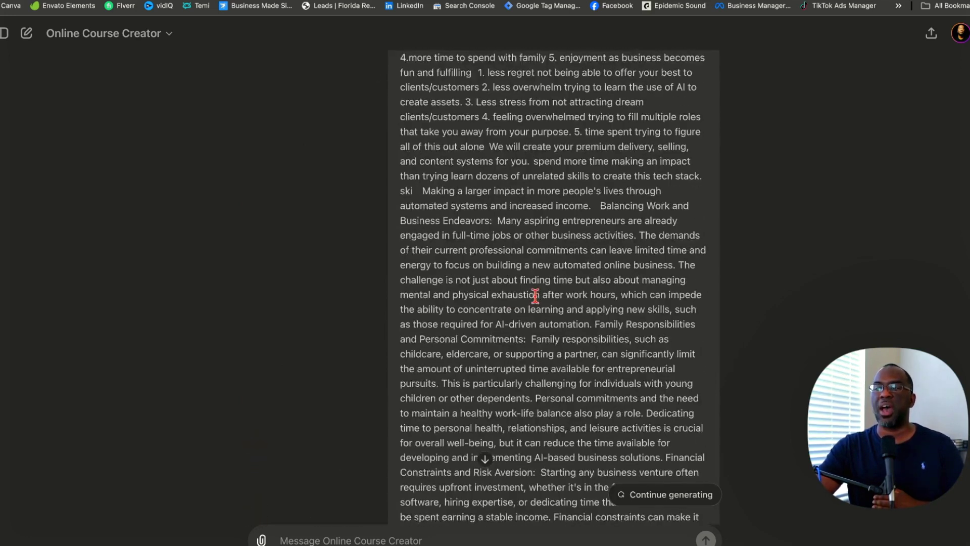
scroll(536, 296, down, 13)
scroll(535, 296, up, 12)
scroll(535, 296, down, 11)
scroll(535, 296, down, 10)
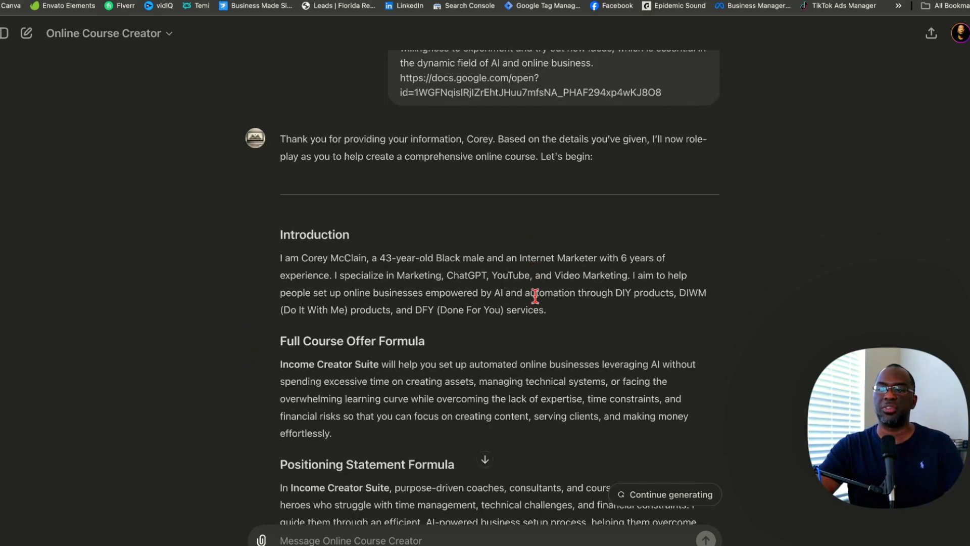
scroll(536, 295, up, 1)
scroll(535, 296, down, 6)
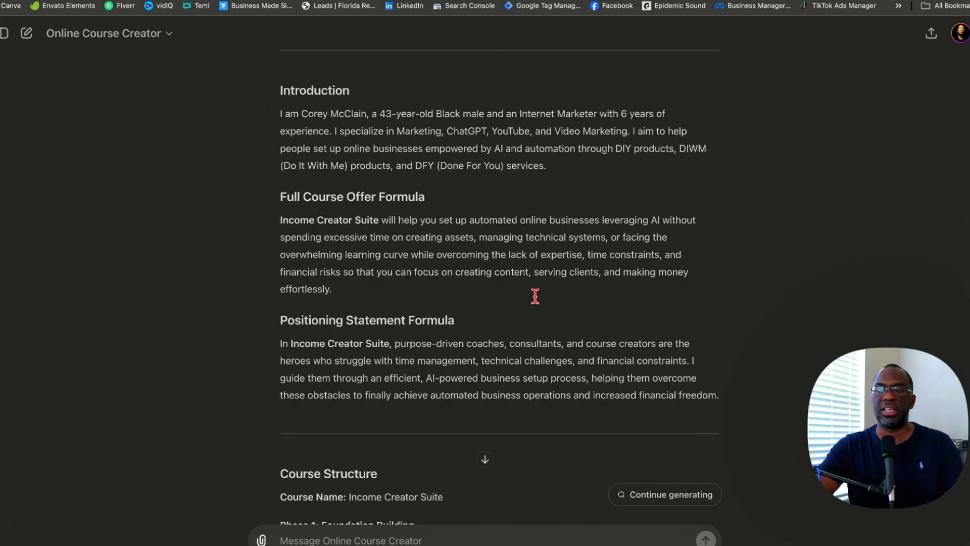
scroll(535, 296, up, 12)
scroll(535, 296, down, 6)
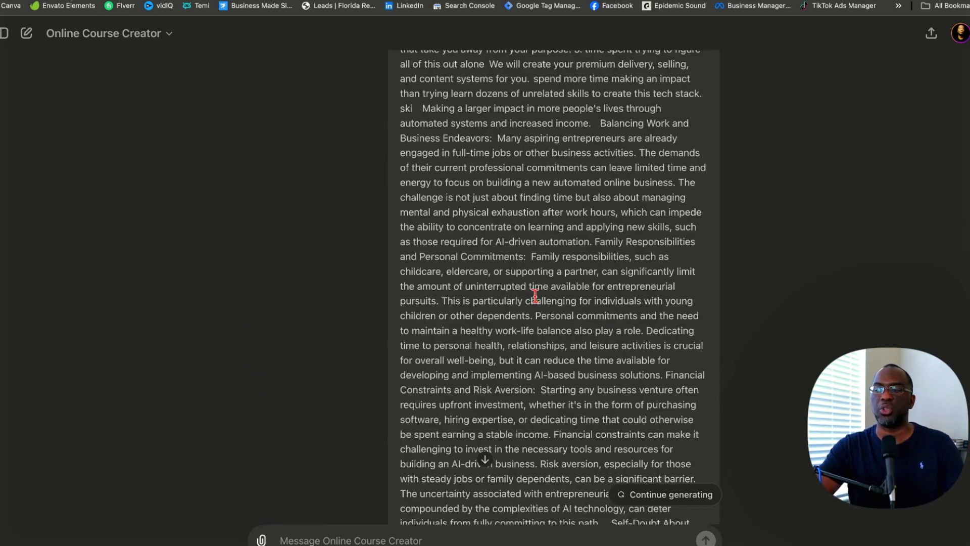
scroll(535, 295, down, 12)
scroll(535, 298, up, 5)
scroll(536, 298, down, 2)
scroll(555, 112, down, 5)
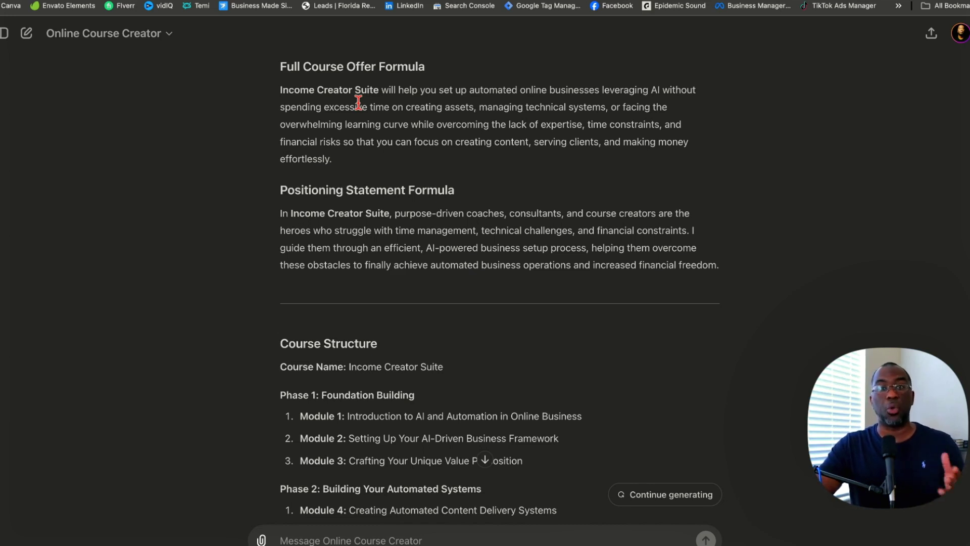
scroll(358, 102, up, 3)
scroll(359, 103, down, 1)
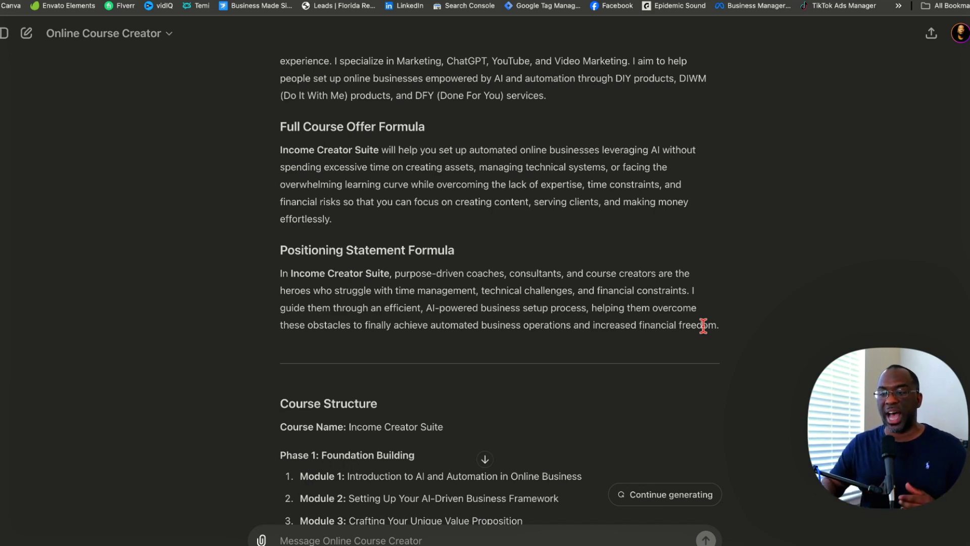
Scroll through the Income Creator Suite course structure to review phases 1–3
scroll(703, 325, down, 5)
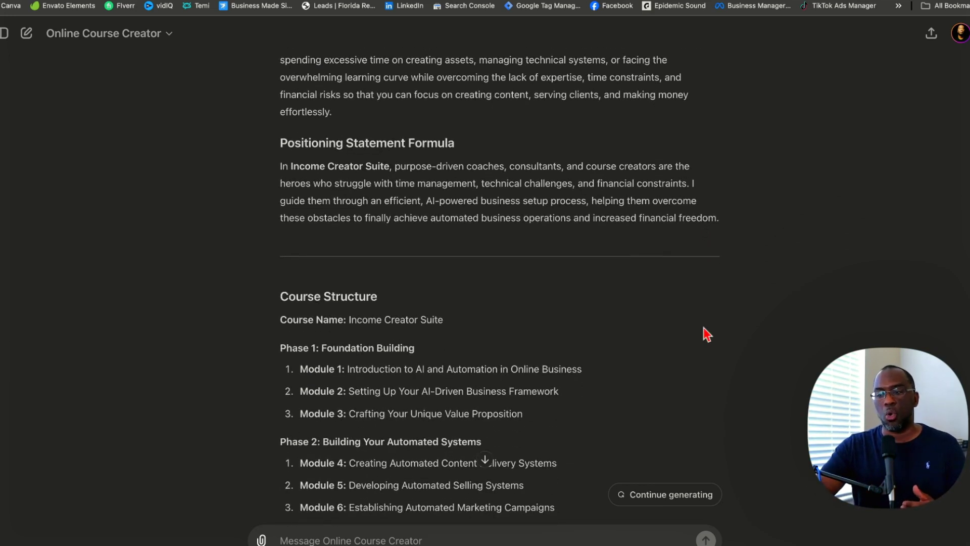
scroll(704, 334, down, 3)
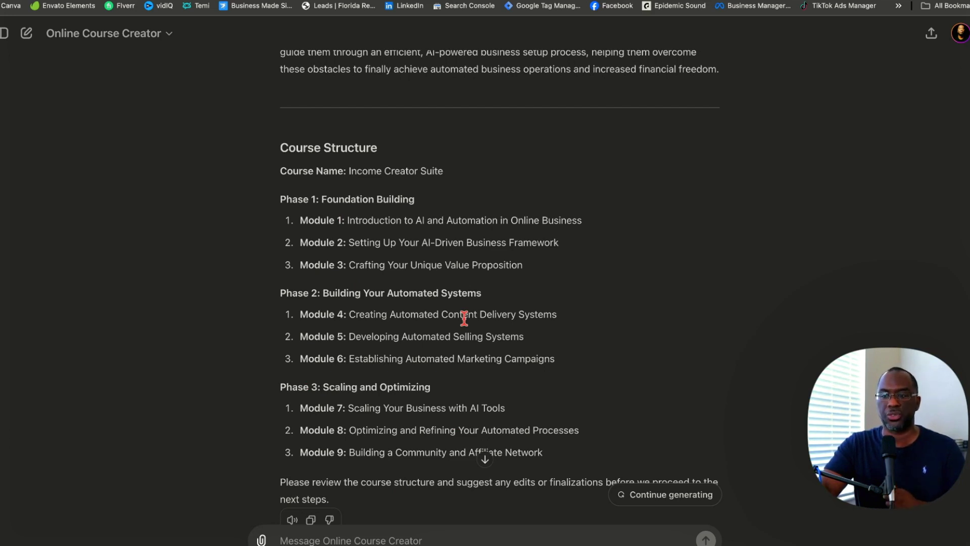
scroll(464, 319, down, 2)
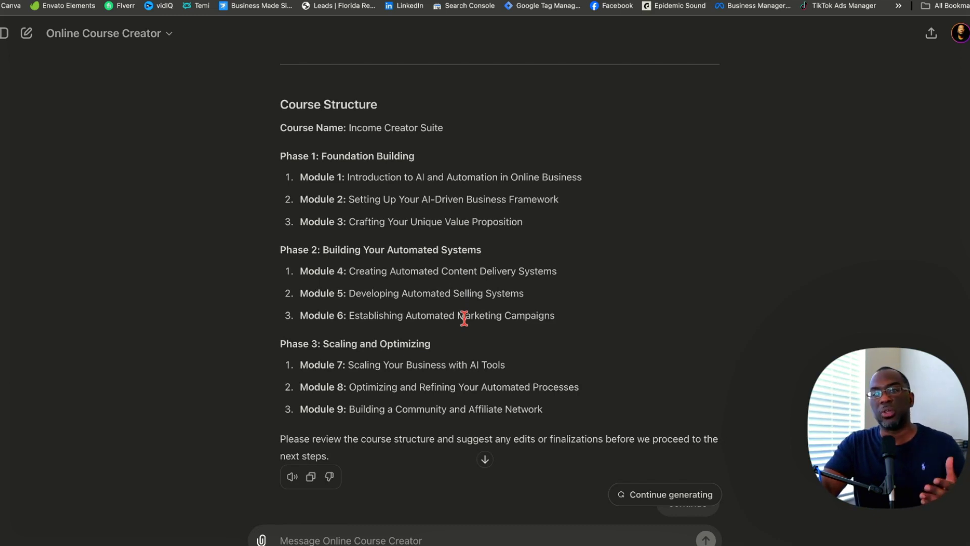
Scroll to the new Module Notes Form reply and select 'continue' in the sent message
scroll(464, 319, down, 5)
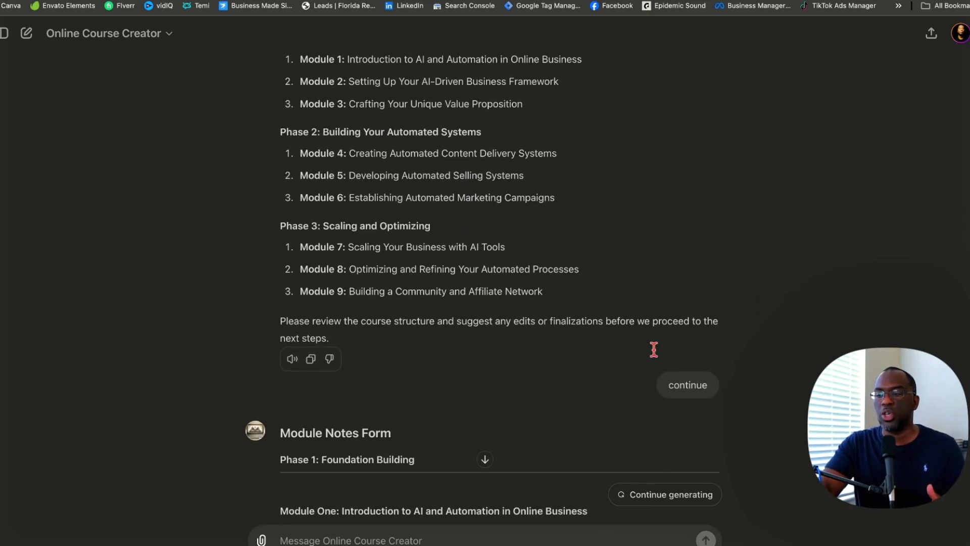
double_click(698, 386)
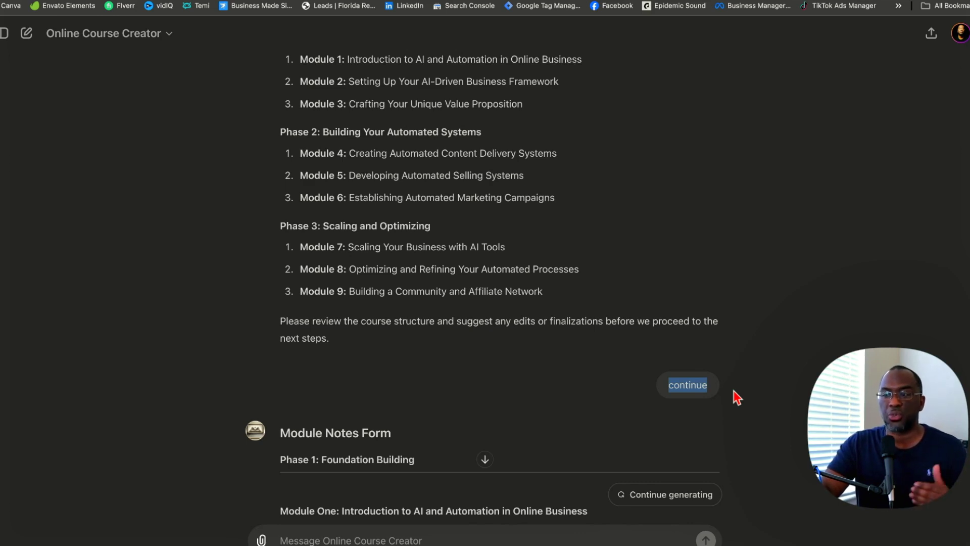
Scroll up and back down to check the course structure and Module One's opening notes
scroll(626, 420, up, 15)
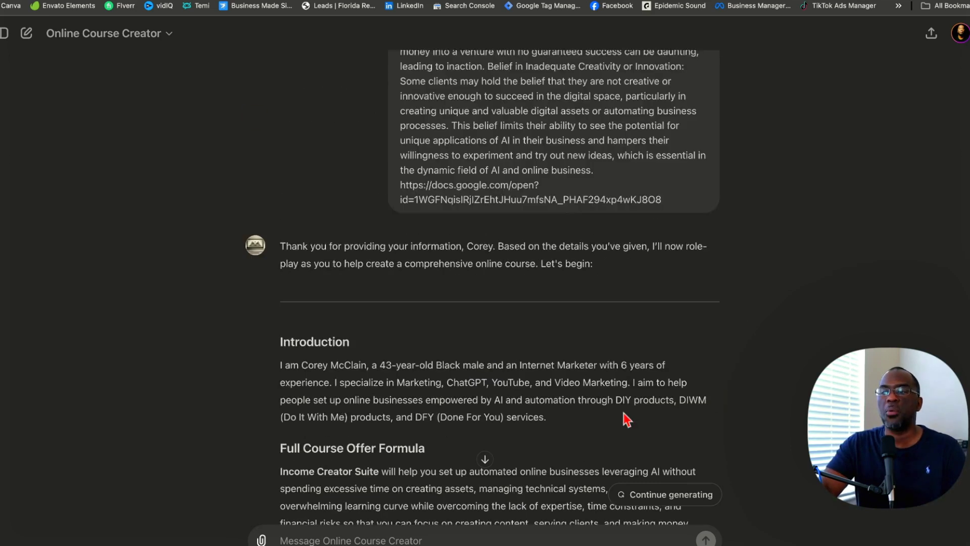
scroll(627, 419, up, 3)
scroll(627, 420, down, 8)
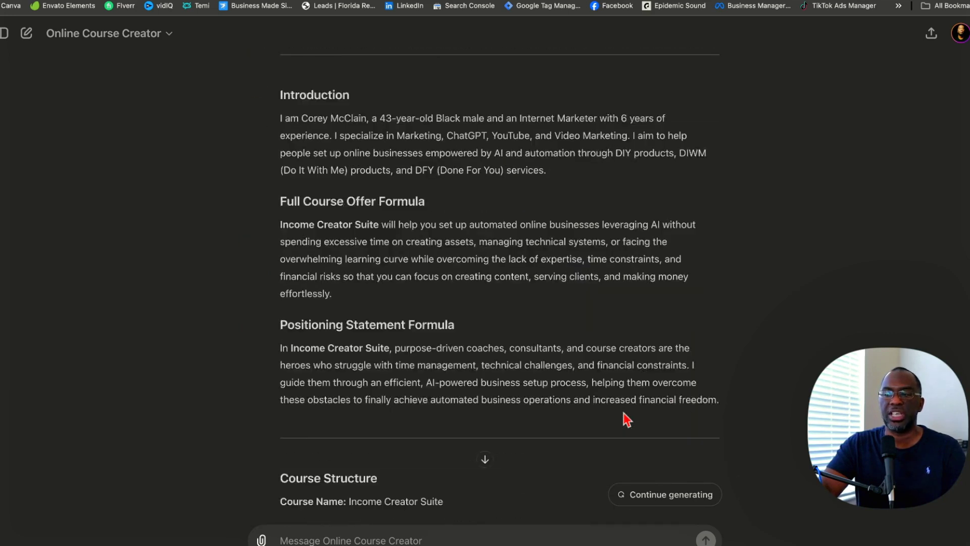
scroll(626, 419, down, 10)
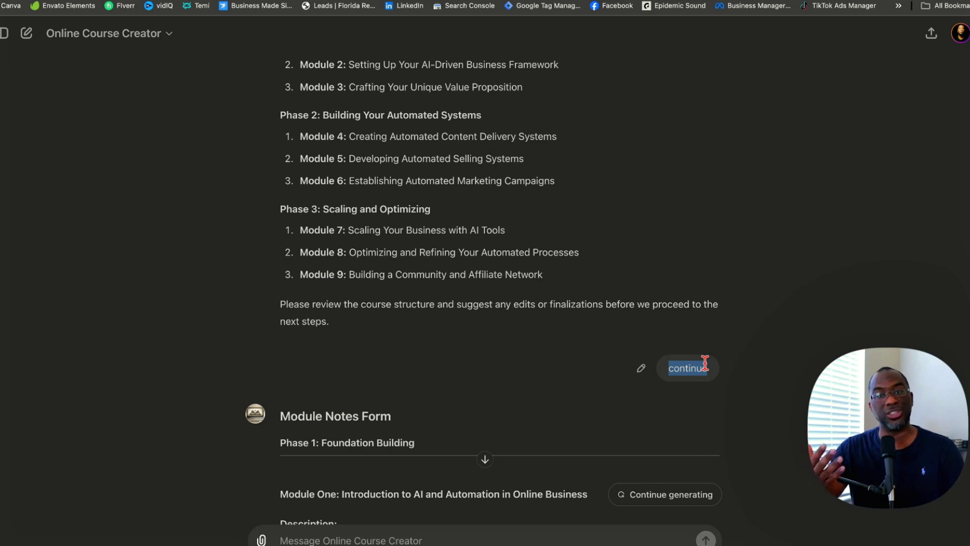
Read through the Phase 1 module notes for Modules One, Two and Three
scroll(705, 362, down, 6)
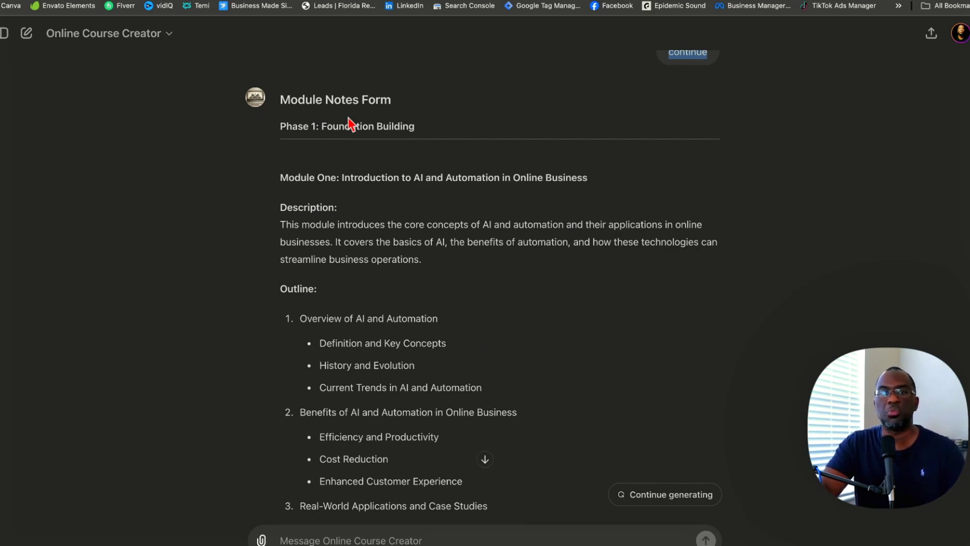
scroll(348, 117, down, 2)
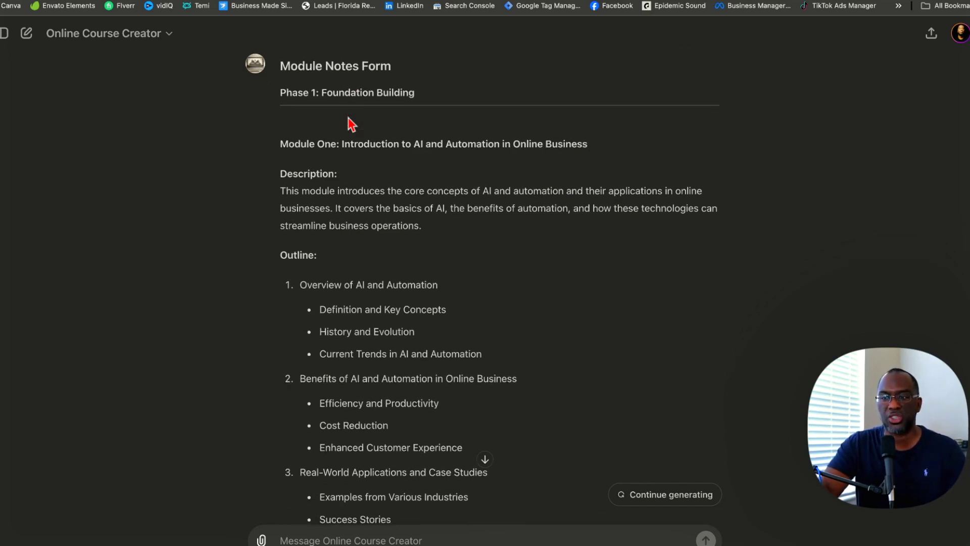
scroll(367, 203, down, 4)
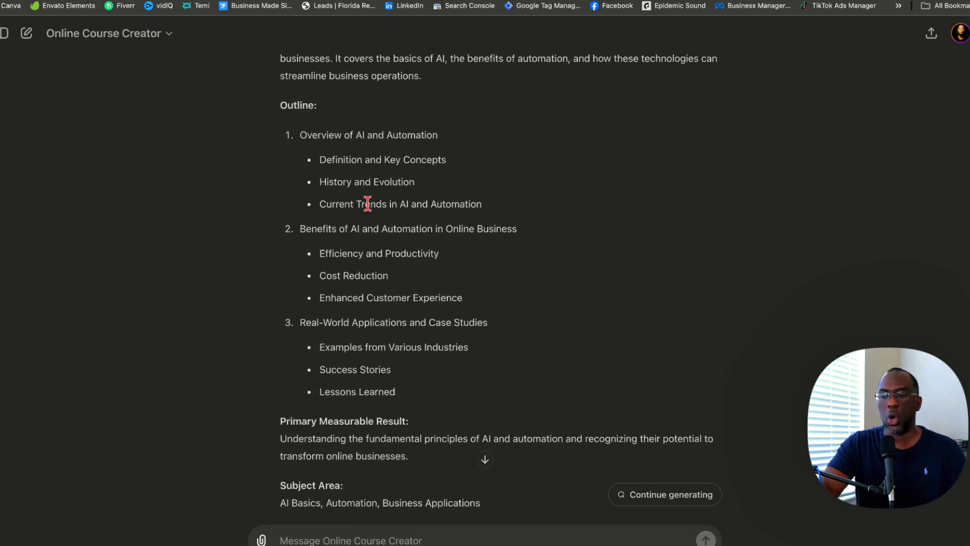
scroll(367, 202, down, 2)
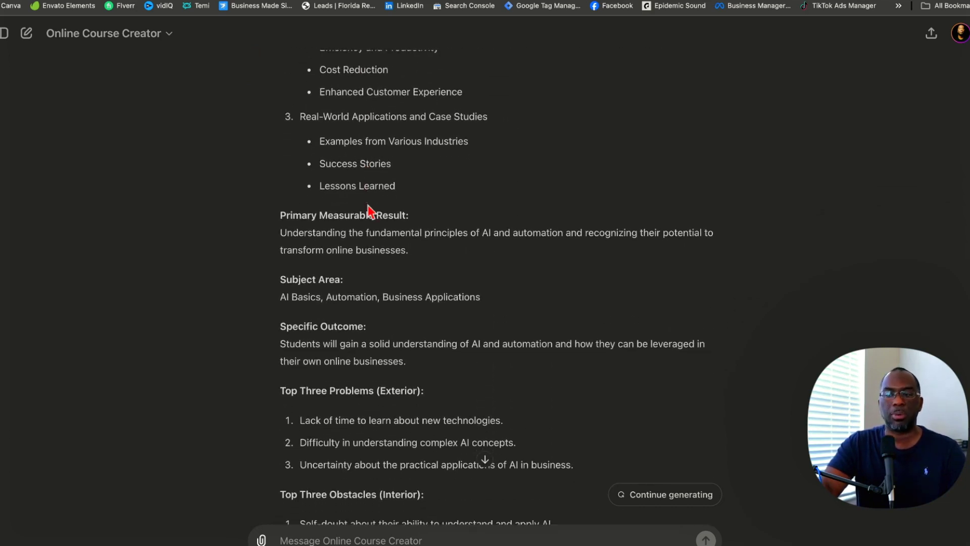
scroll(371, 211, down, 1)
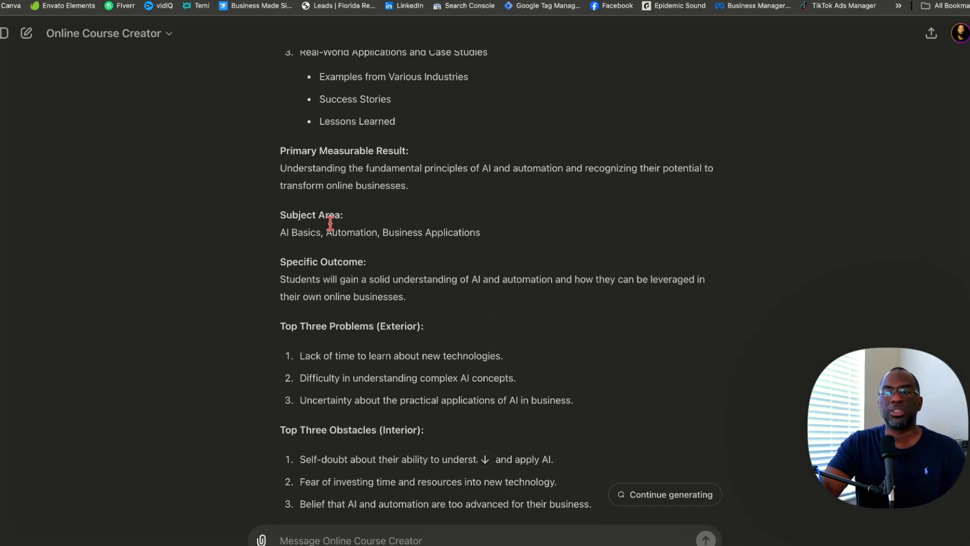
scroll(344, 222, down, 1)
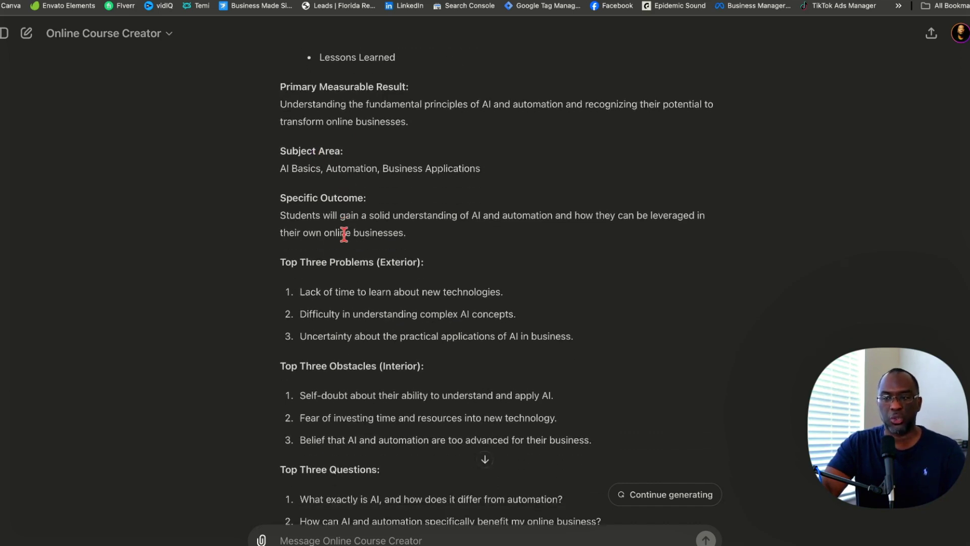
scroll(346, 237, down, 2)
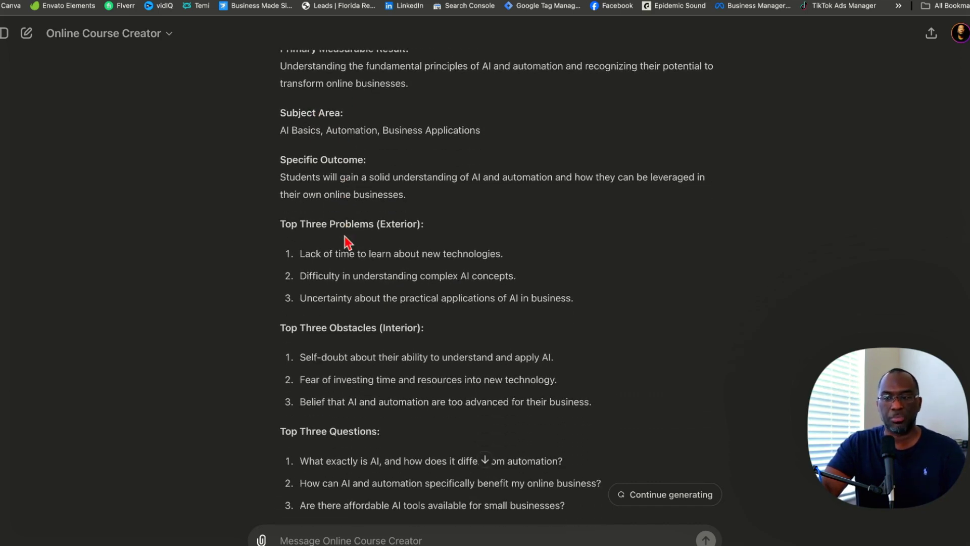
scroll(348, 242, down, 2)
scroll(347, 242, down, 4)
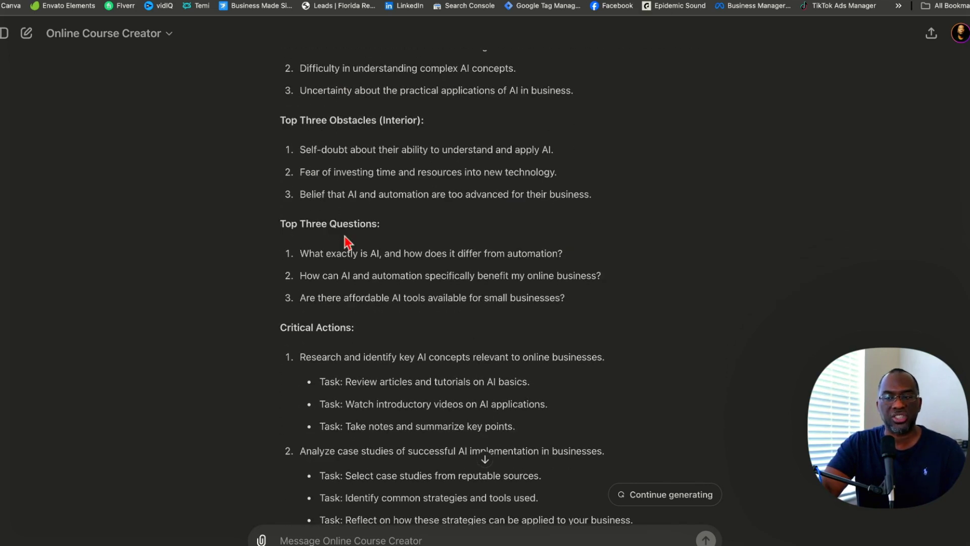
scroll(348, 242, down, 3)
scroll(348, 243, down, 5)
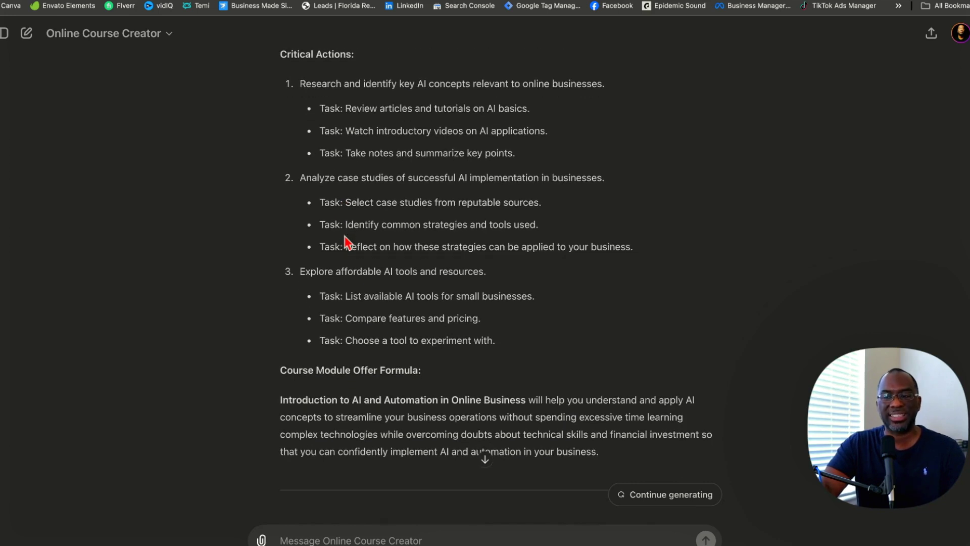
scroll(348, 243, down, 4)
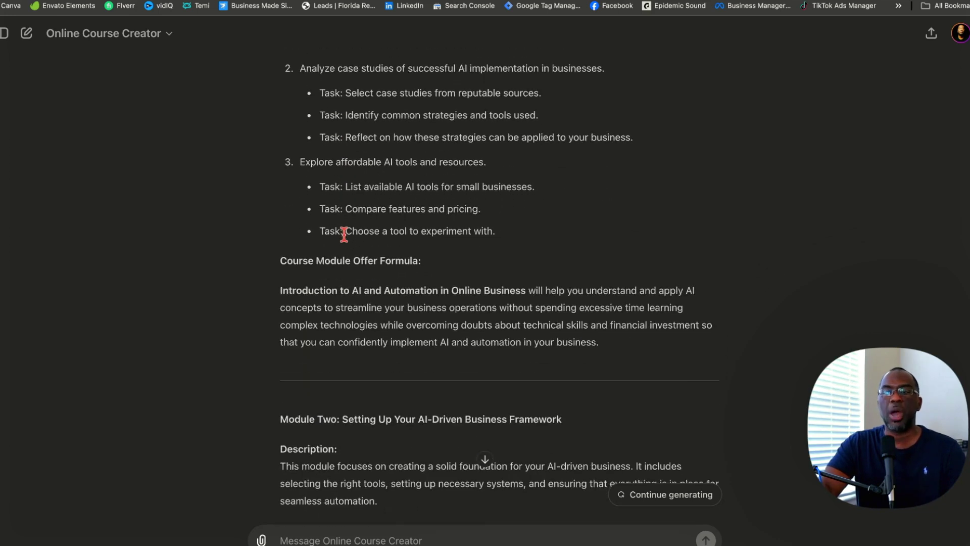
scroll(350, 242, down, 1)
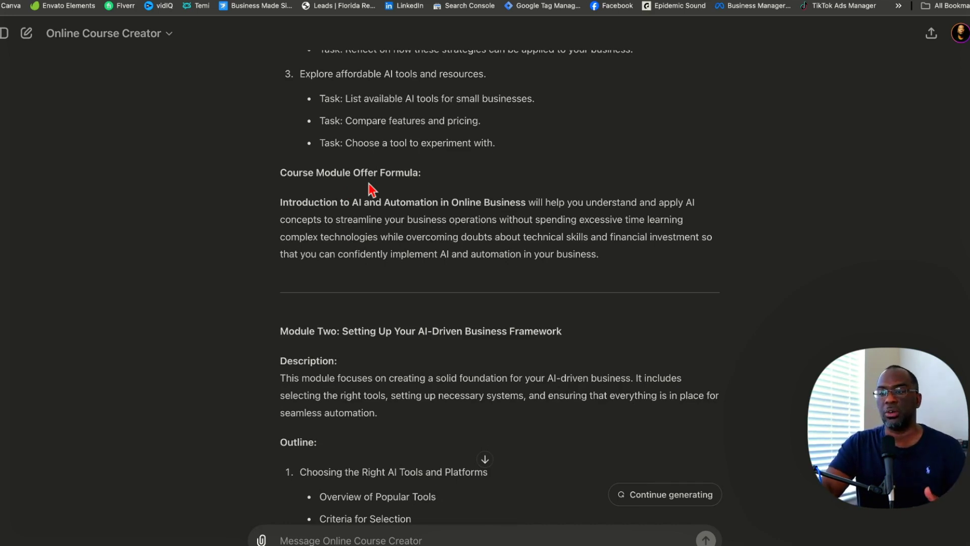
Scroll down to Phase 2's Module Four: Creating Automated Content Delivery Systems notes
scroll(372, 190, down, 12)
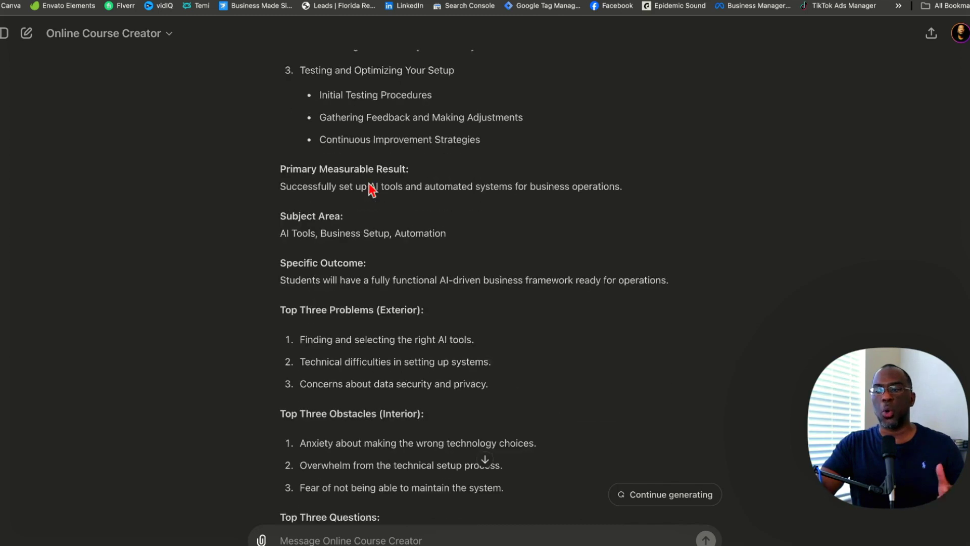
scroll(369, 186, down, 12)
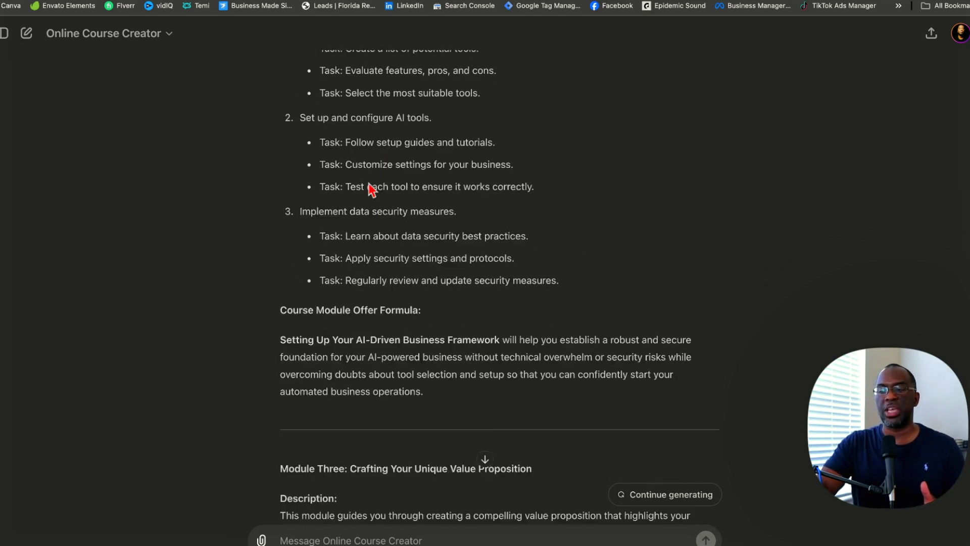
scroll(370, 187, down, 12)
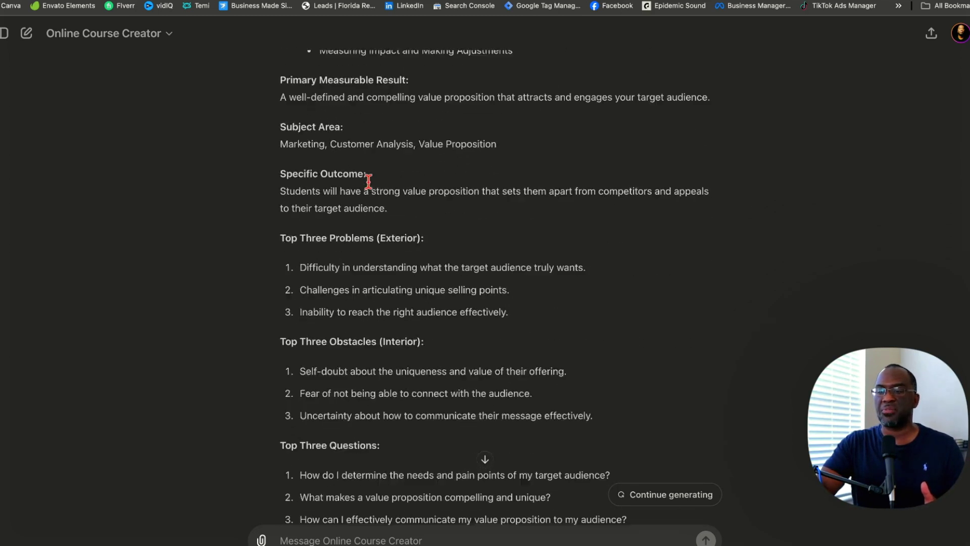
scroll(369, 184, down, 12)
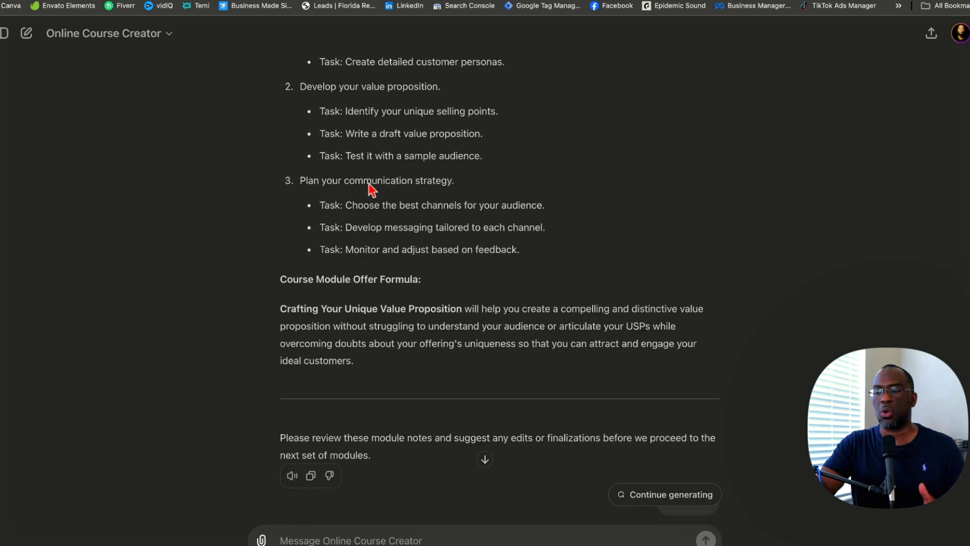
scroll(370, 186, down, 4)
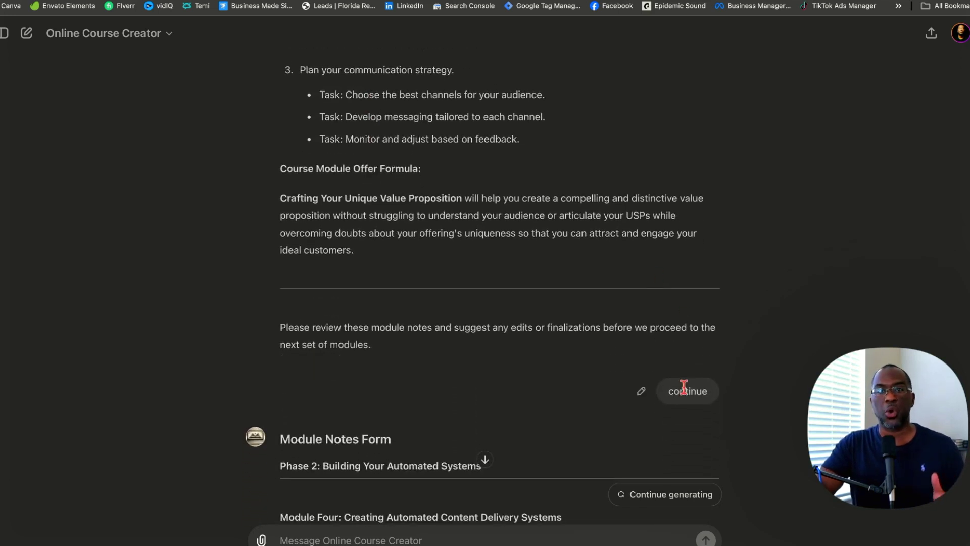
Scroll past the Module Eight and Nine notes to Phase One Module One's Lesson One plan
scroll(685, 390, down, 5)
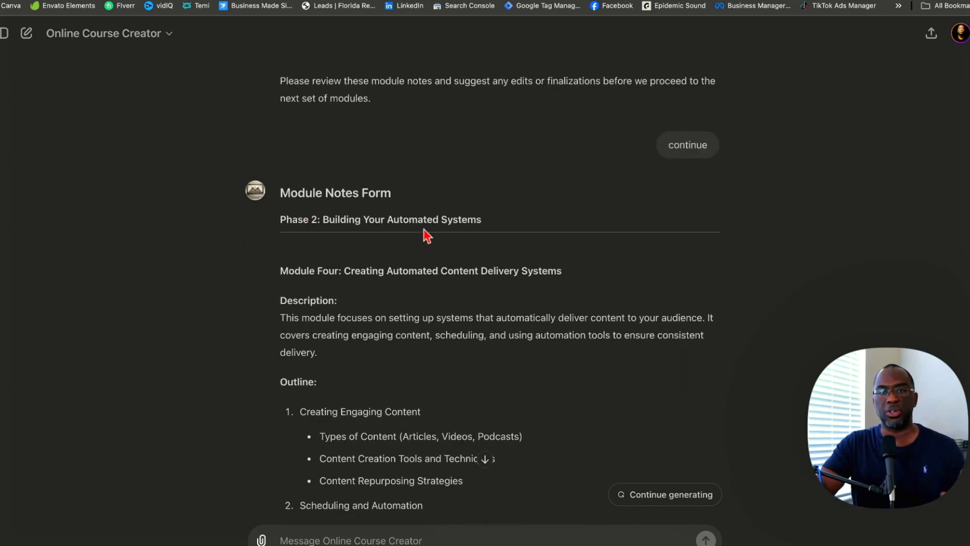
scroll(427, 235, down, 10)
scroll(427, 235, down, 20)
scroll(427, 235, down, 10)
scroll(424, 227, up, 3)
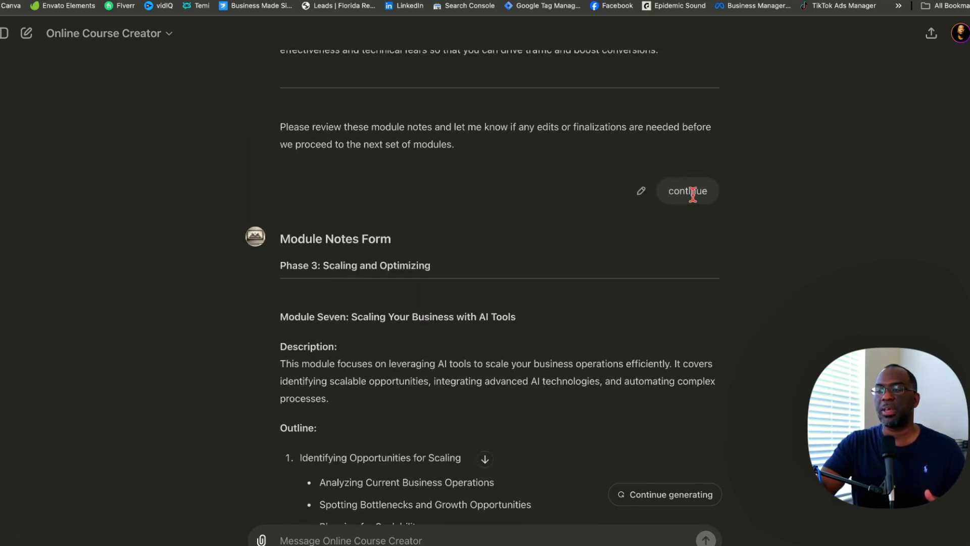
scroll(693, 195, down, 20)
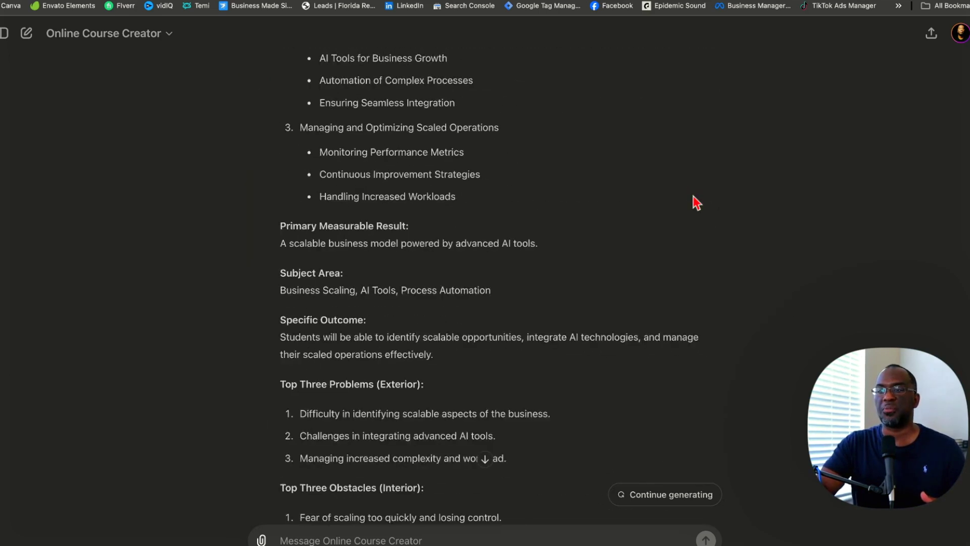
scroll(695, 201, down, 20)
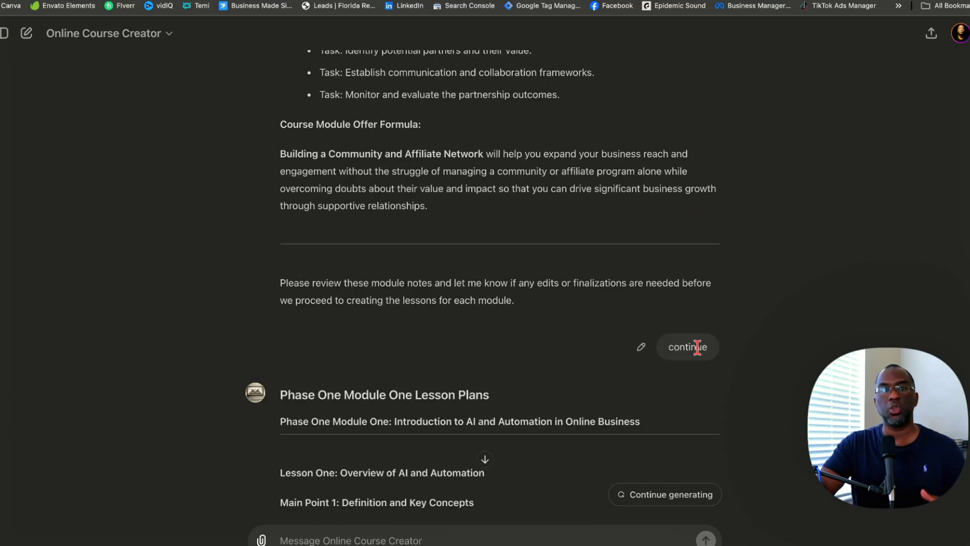
Highlight the 'continue' message, then read down the lesson plans to Phase Two Module Four
scroll(775, 301, down, 5)
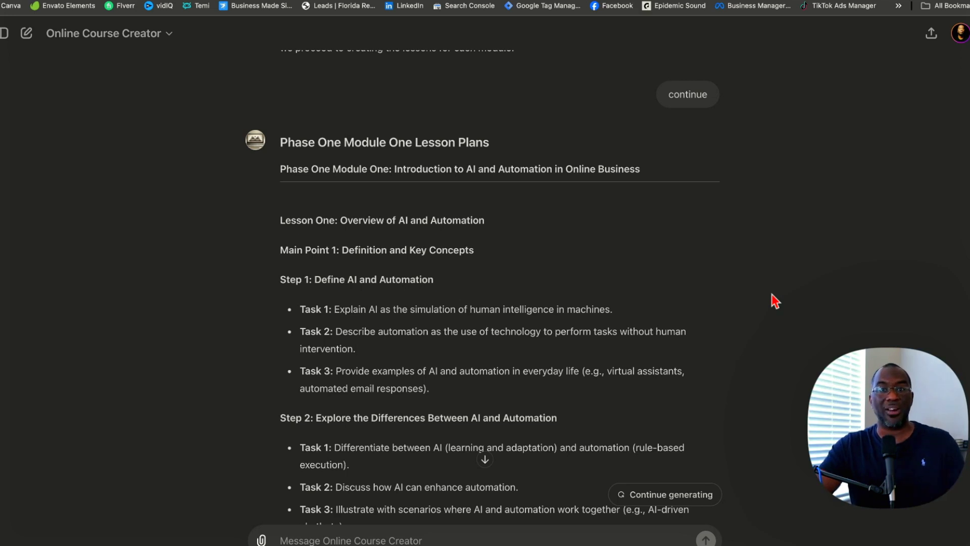
double_click(691, 96)
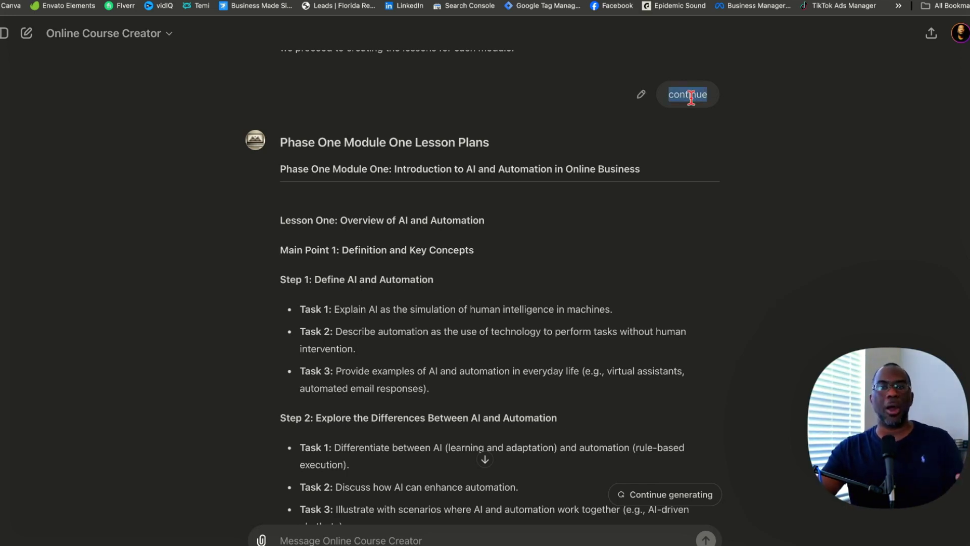
scroll(691, 96, down, 10)
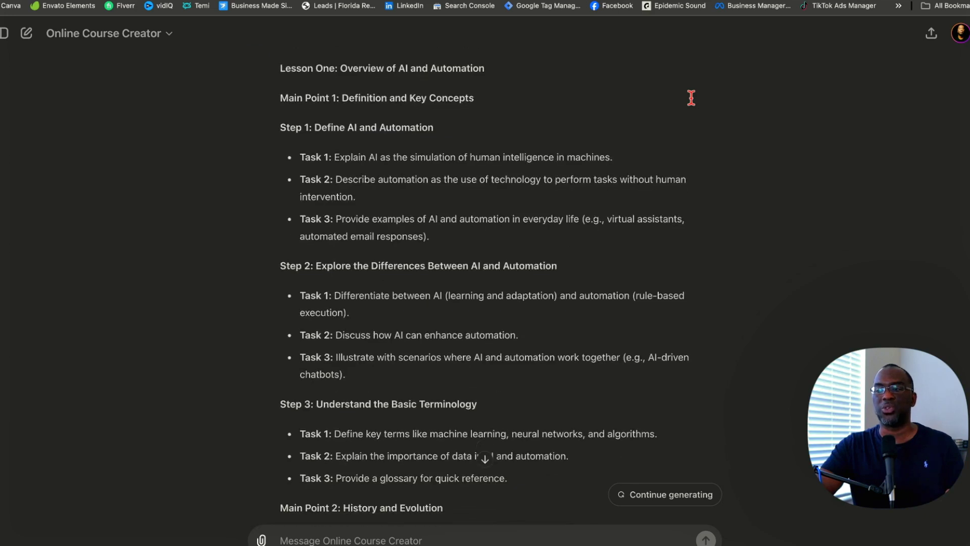
scroll(692, 100, down, 20)
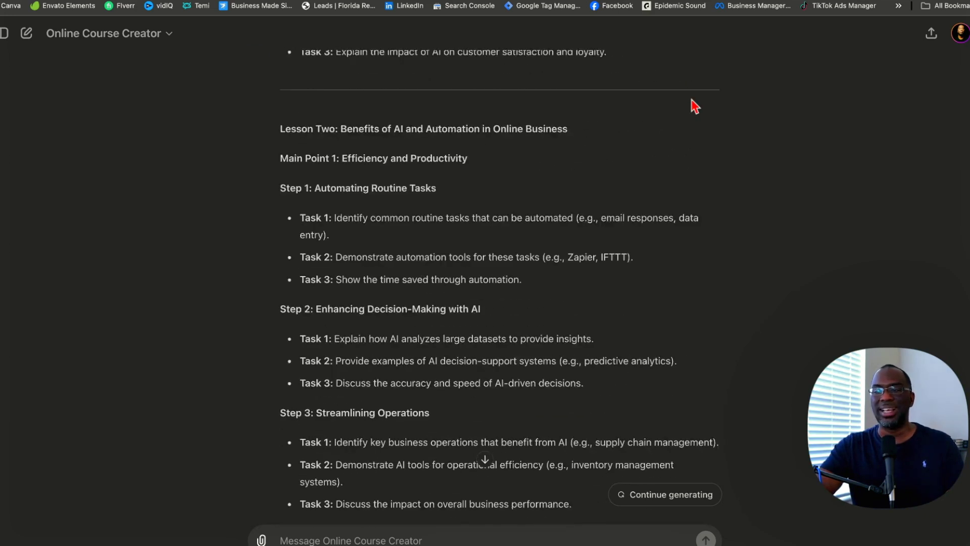
scroll(694, 104, down, 20)
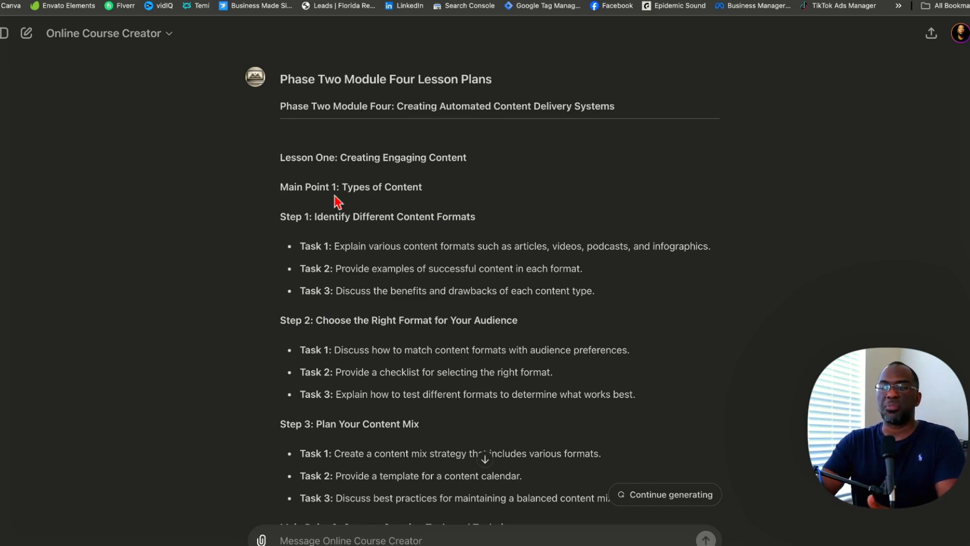
scroll(352, 185, down, 1)
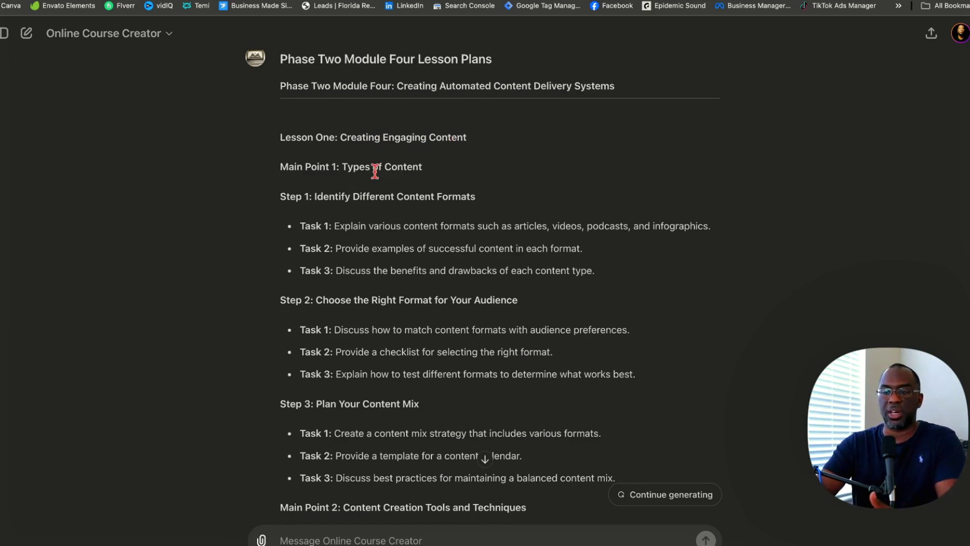
scroll(375, 170, down, 5)
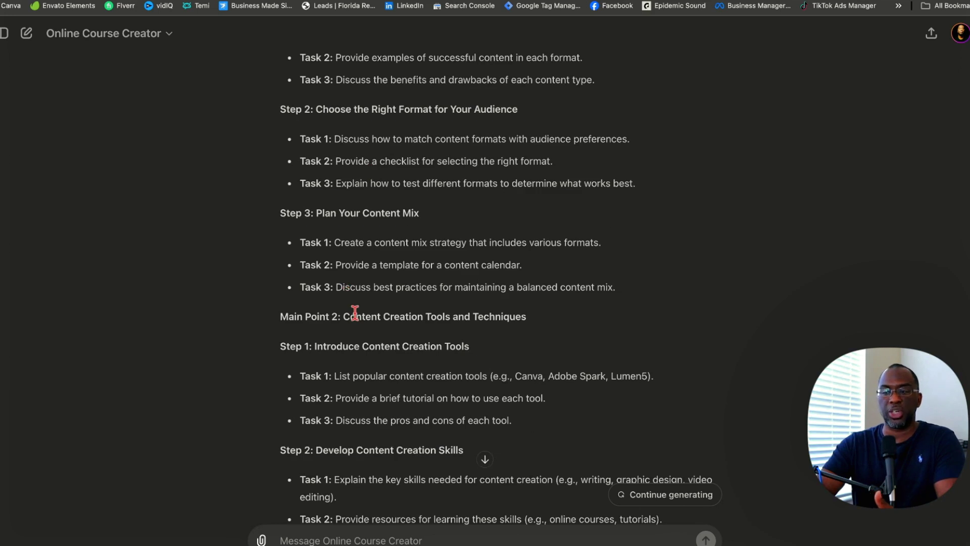
scroll(386, 328, down, 5)
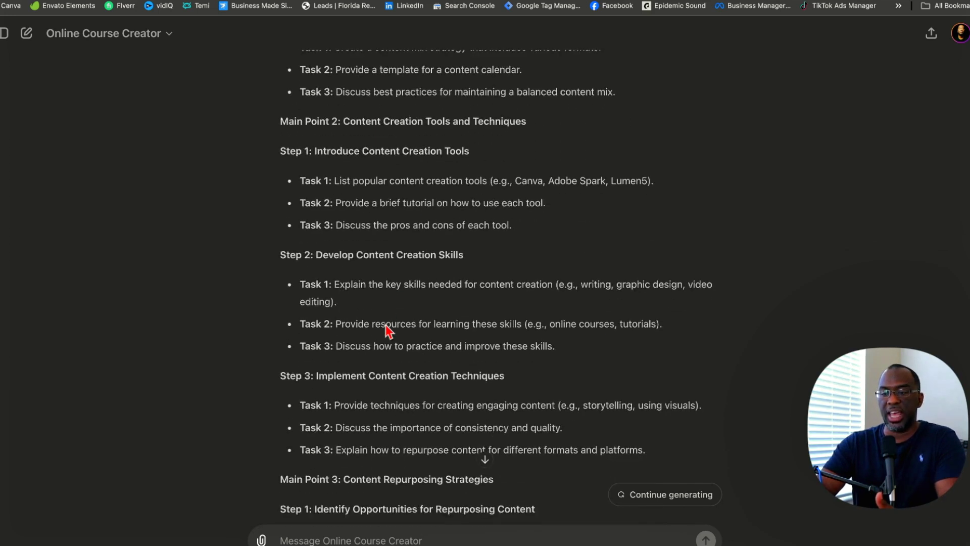
scroll(386, 325, down, 3)
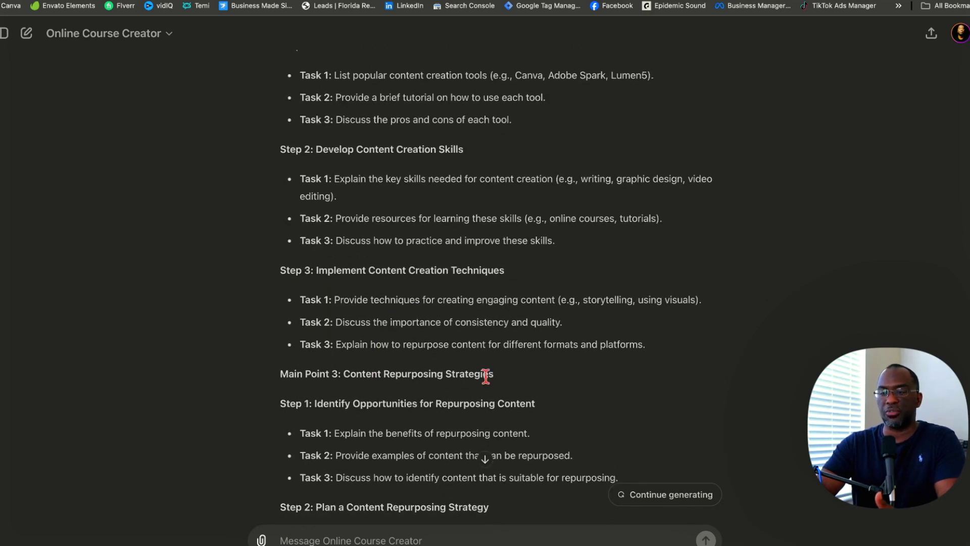
scroll(491, 375, up, 12)
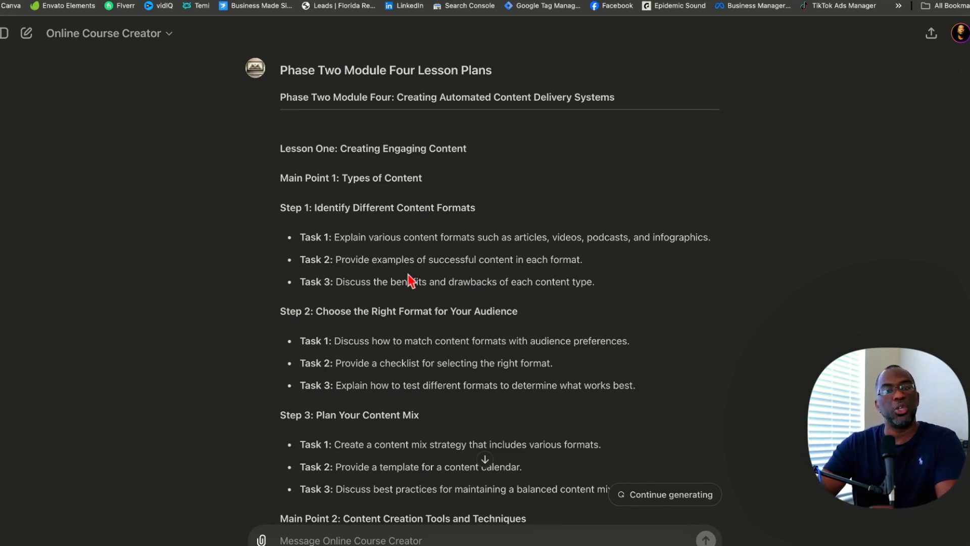
Read Module Four's Lessons One to Three until the Module Five lesson plans heading appears
scroll(379, 250, down, 3)
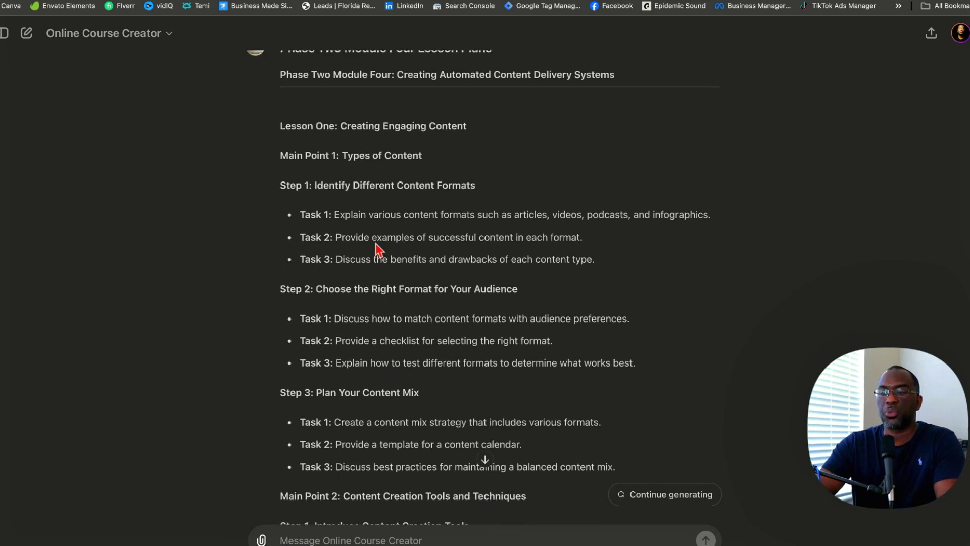
scroll(379, 251, down, 3)
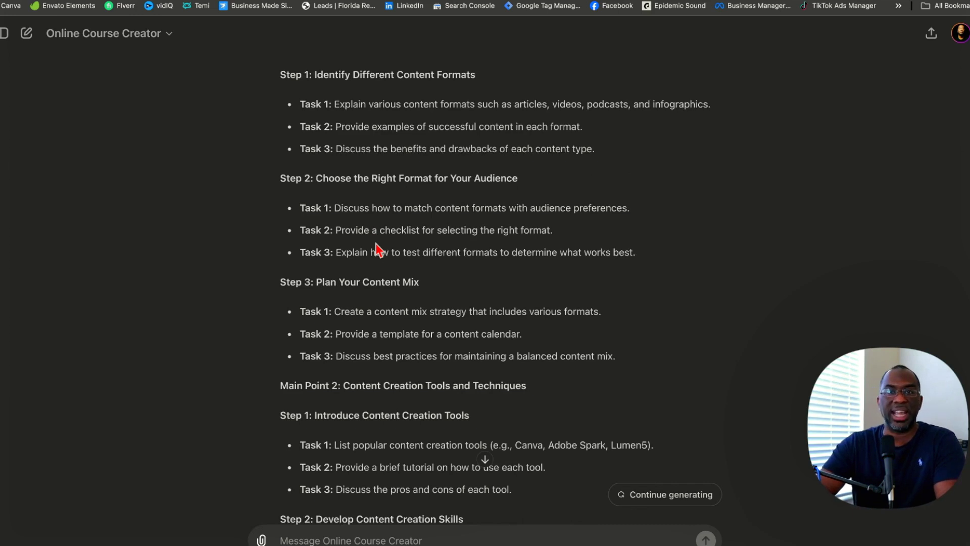
scroll(379, 250, down, 20)
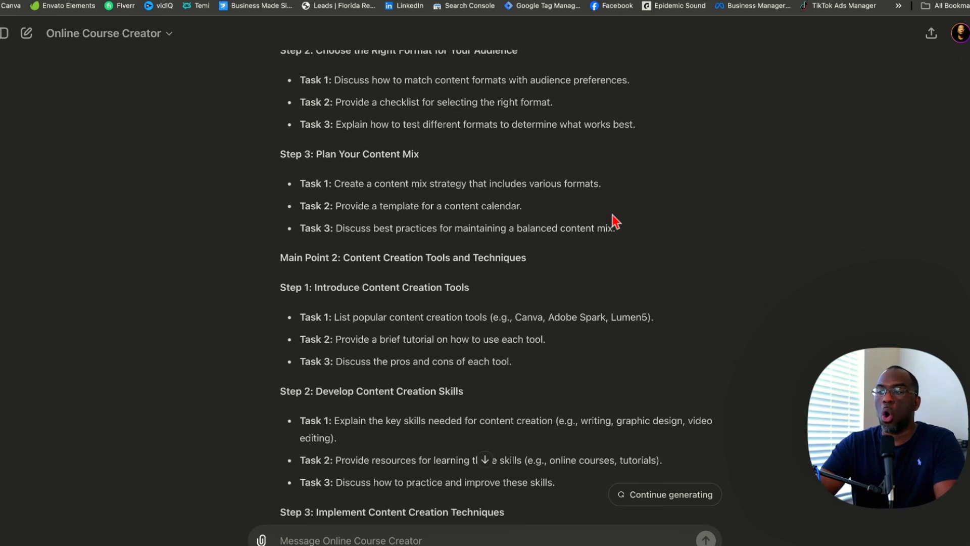
scroll(615, 221, down, 20)
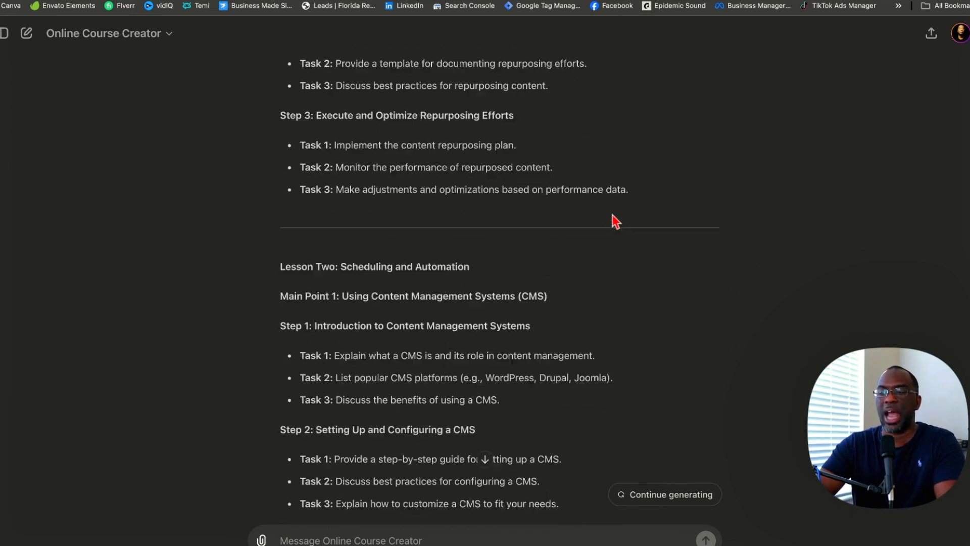
scroll(616, 220, down, 20)
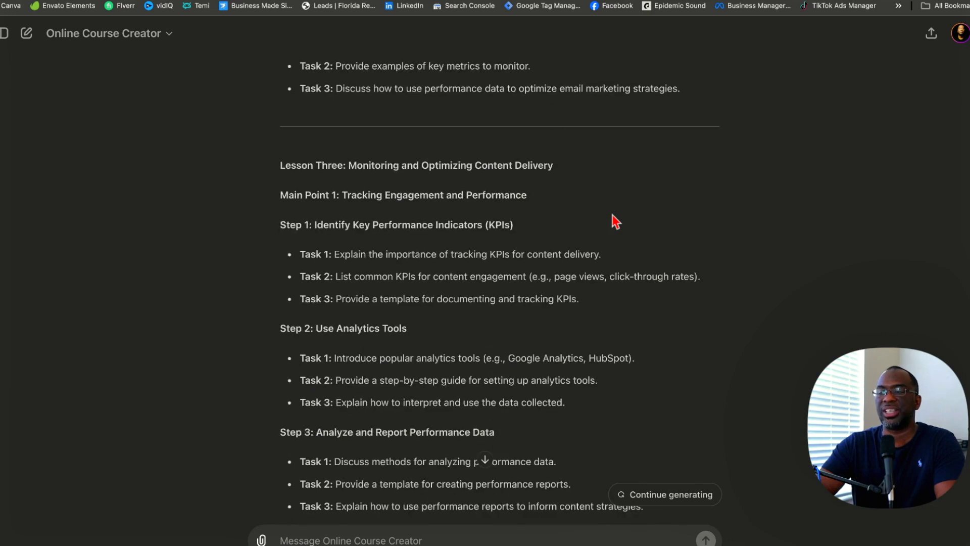
scroll(615, 221, down, 18)
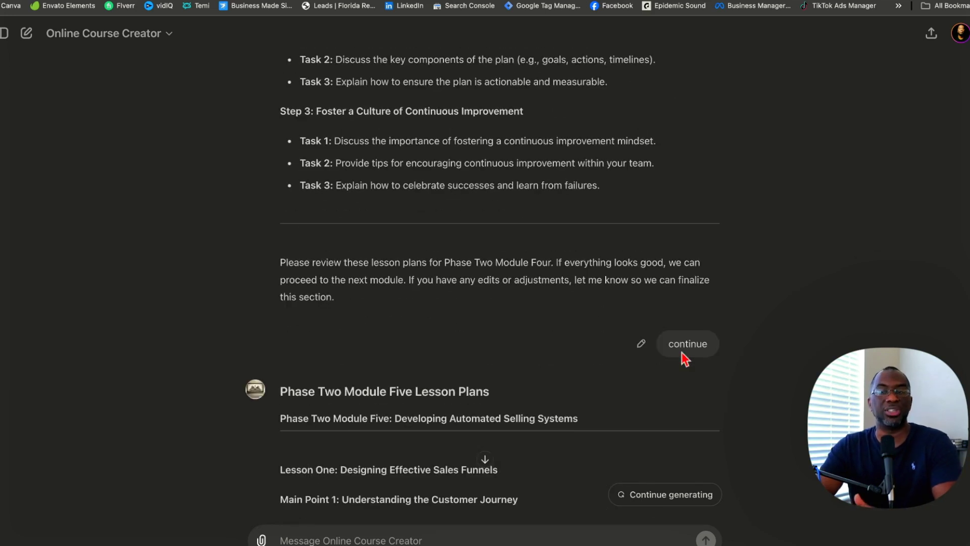